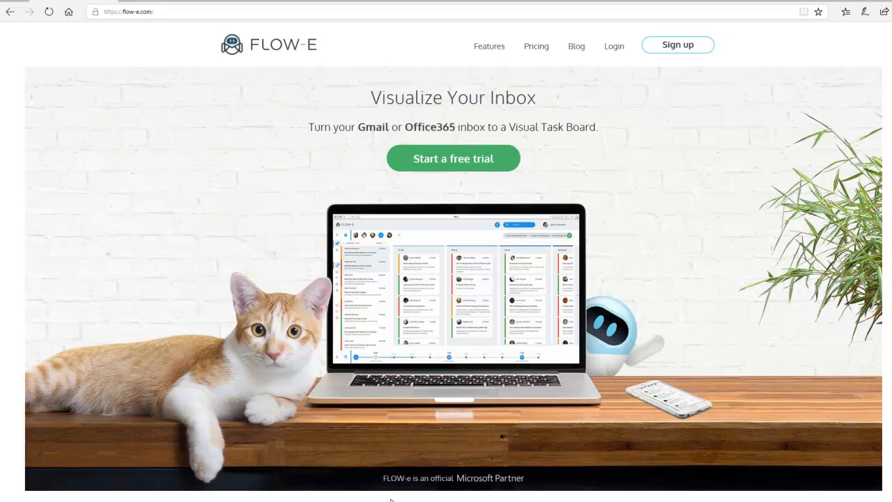
# - Read through the FLOW-e home page, covering features, testimonial and pricing plans, and return to its beginning
pyautogui.scroll(-5, 697, 220)
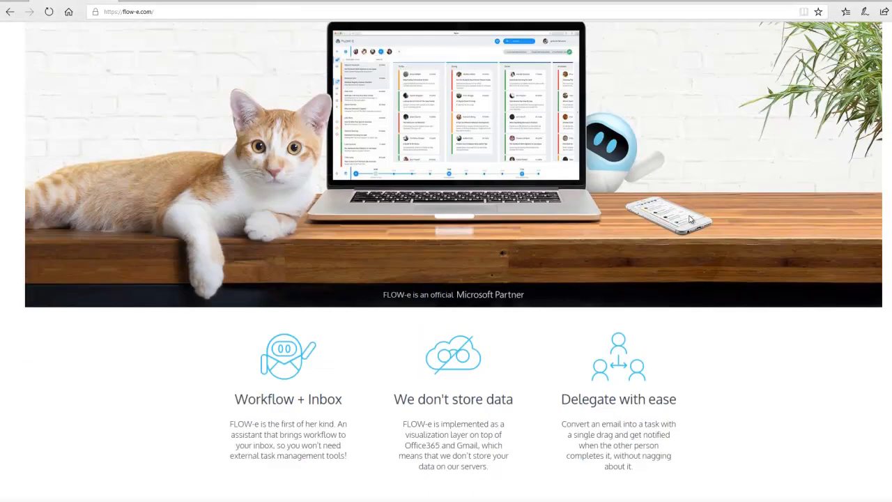
pyautogui.scroll(-1, 690, 220)
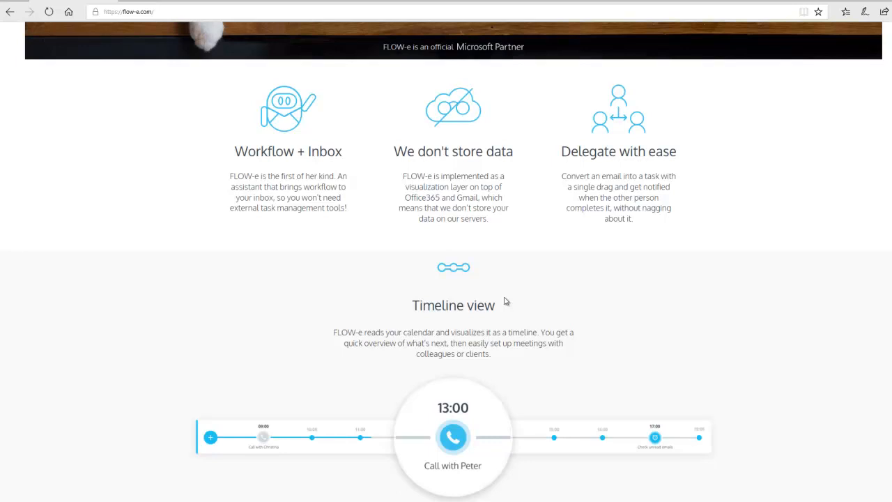
pyautogui.scroll(-5, 505, 301)
pyautogui.scroll(-1, 505, 301)
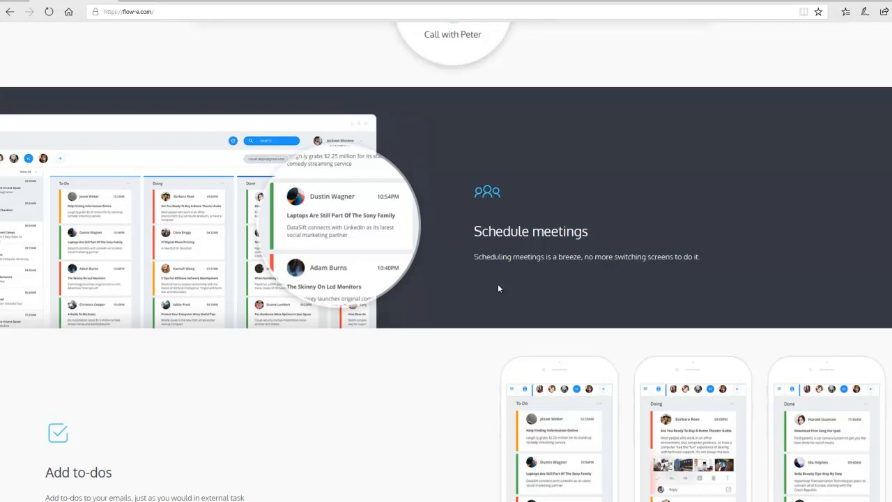
pyautogui.scroll(-3, 497, 288)
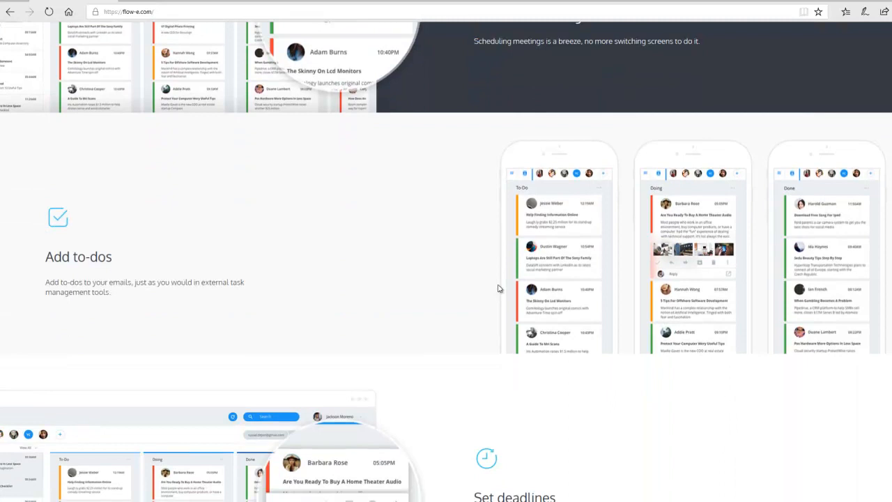
pyautogui.scroll(-1, 498, 288)
pyautogui.scroll(-2, 498, 288)
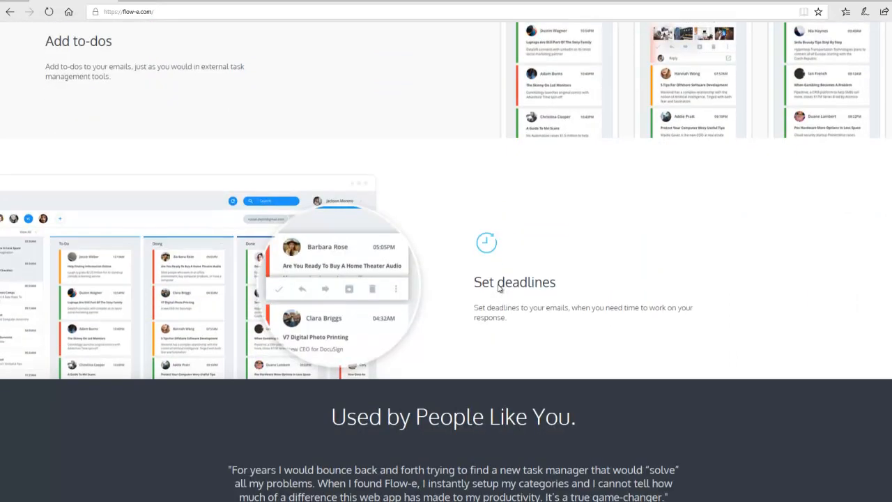
pyautogui.scroll(-3, 497, 288)
pyautogui.scroll(-3, 498, 285)
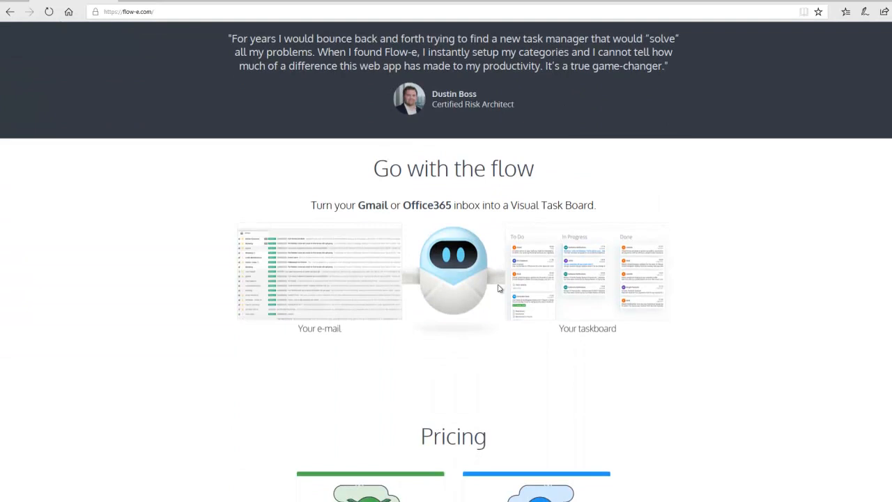
pyautogui.scroll(-1, 498, 288)
pyautogui.scroll(-2, 498, 288)
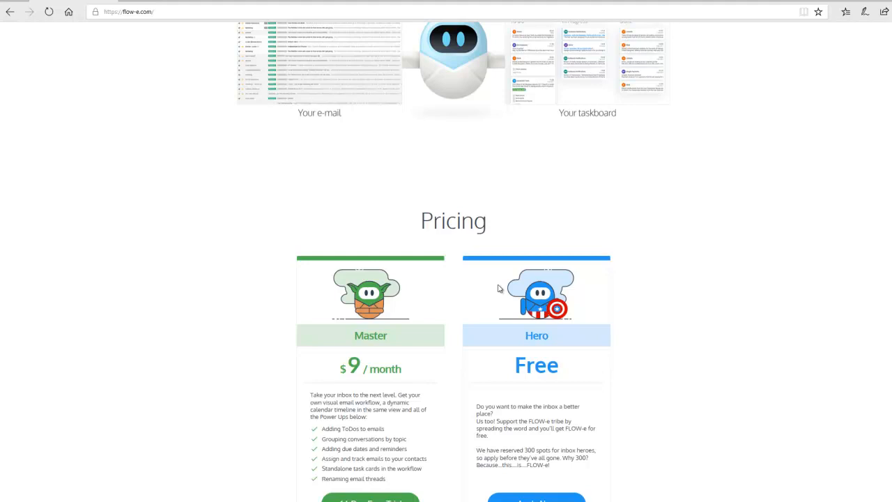
pyautogui.scroll(-1, 498, 289)
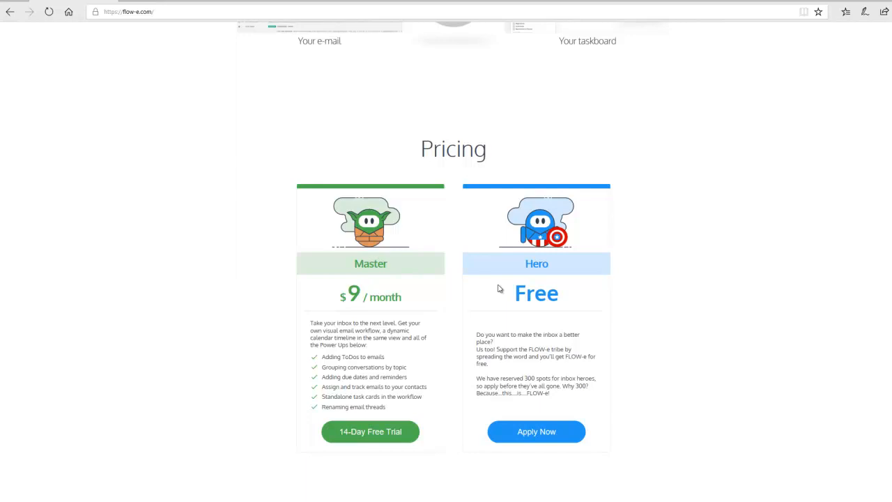
pyautogui.scroll(15, 498, 288)
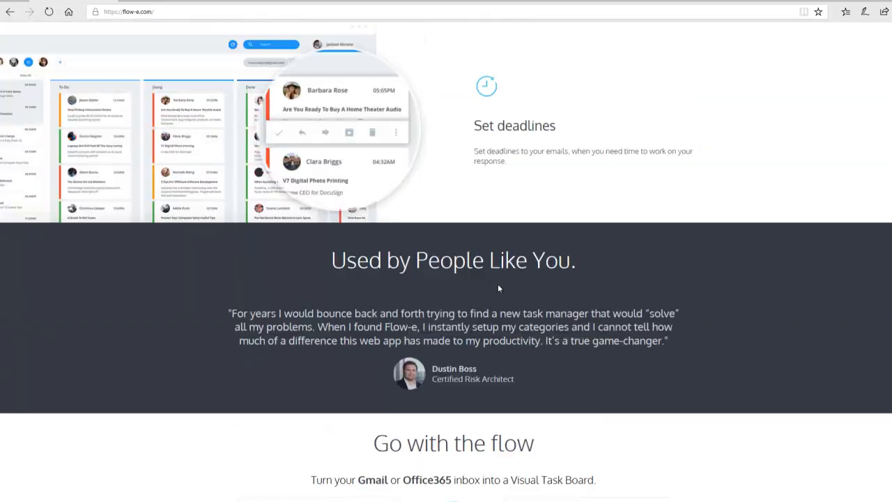
pyautogui.scroll(15, 498, 288)
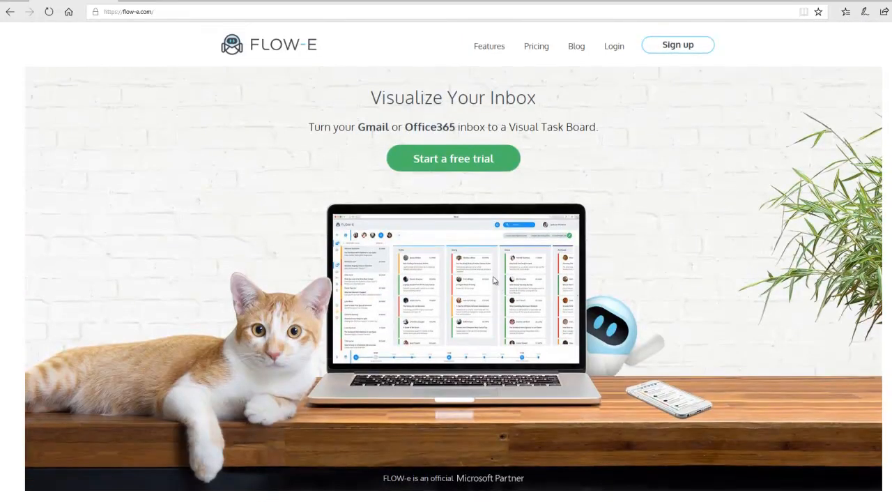
# - Start a free trial of FLOW-e and sign up to reach the workflow board
pyautogui.click(450, 162)
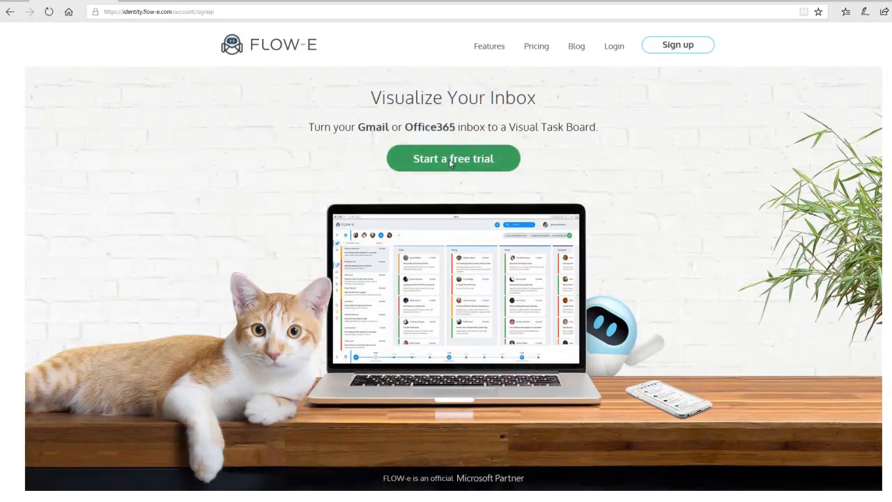
pyautogui.click(420, 238)
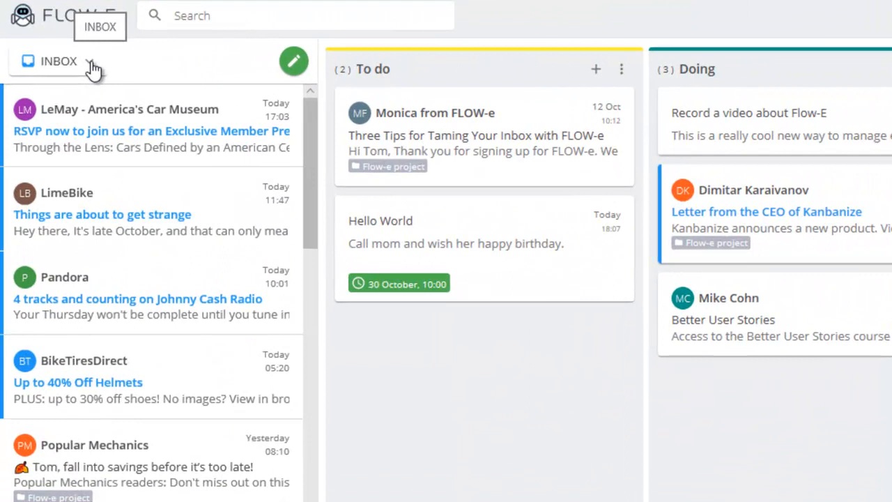
# - Look over the mailbox folders and labels available for the inbox list, and close the list
pyautogui.click(92, 67)
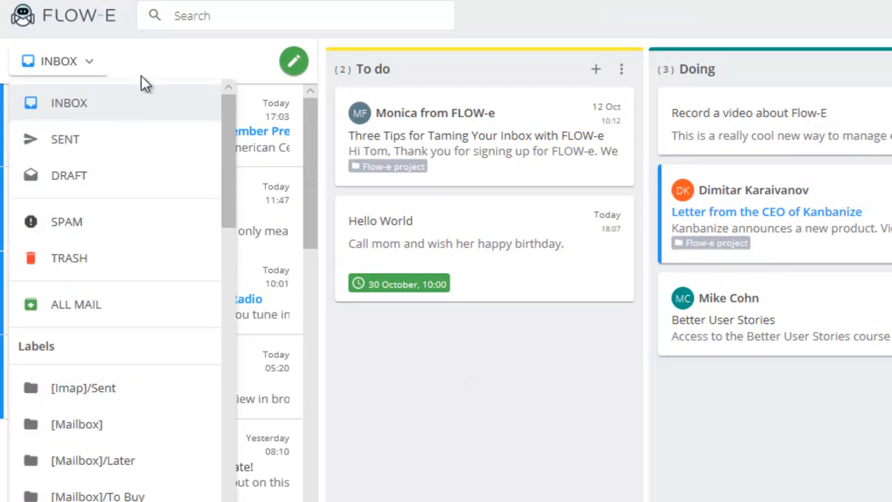
pyautogui.click(152, 60)
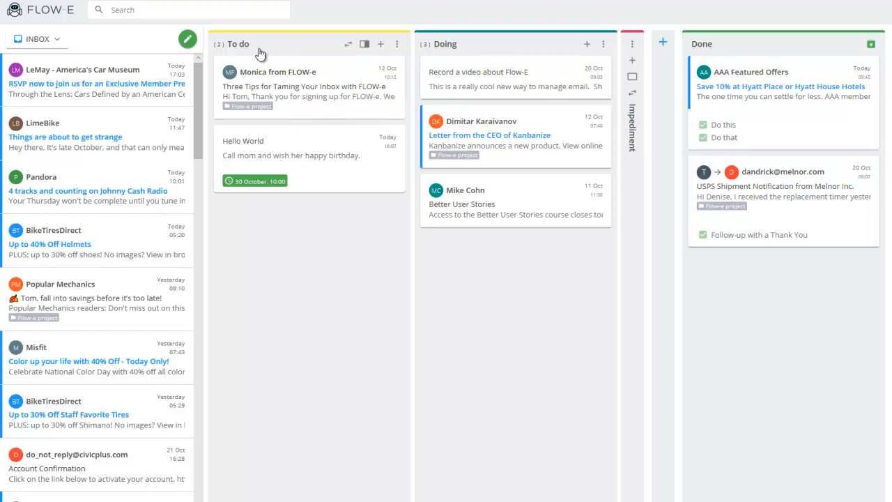
# - Rename the Doing column to In Progress
pyautogui.doubleClick(449, 46)
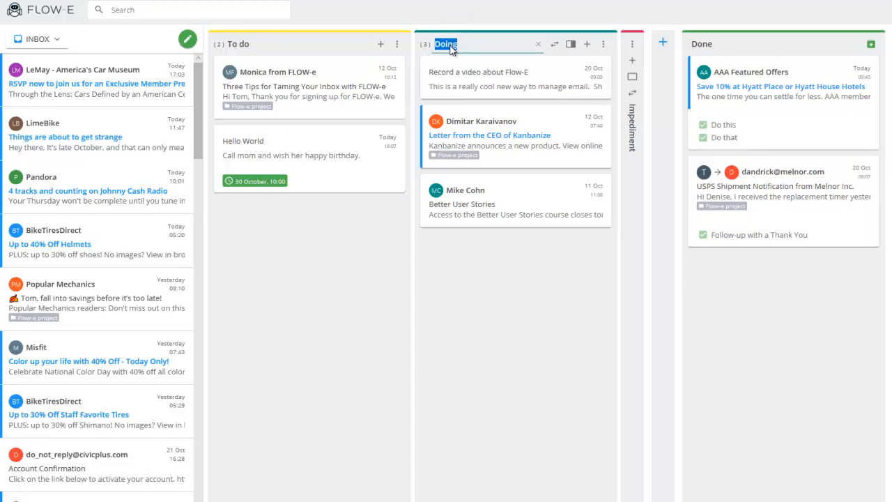
pyautogui.write('In Progress')
pyautogui.press('Return')
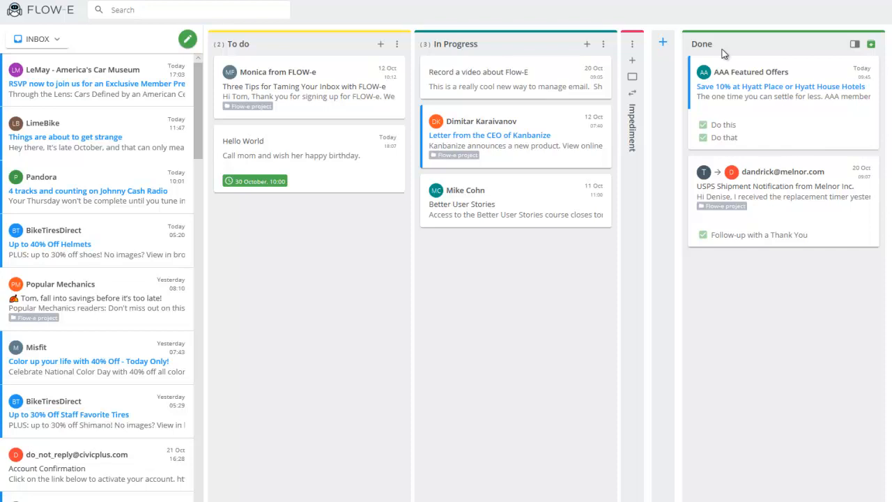
# - Rename the In Progress column back to Doing and try out its move handle
pyautogui.moveTo(595, 139)
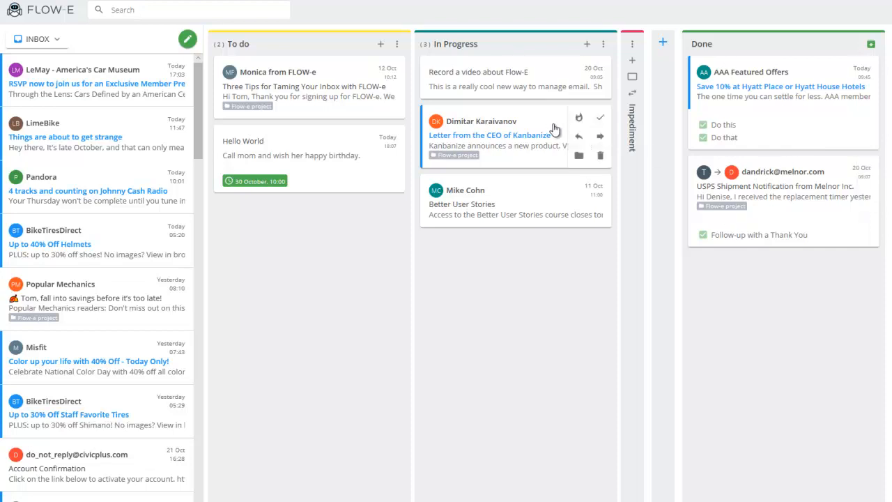
pyautogui.doubleClick(466, 47)
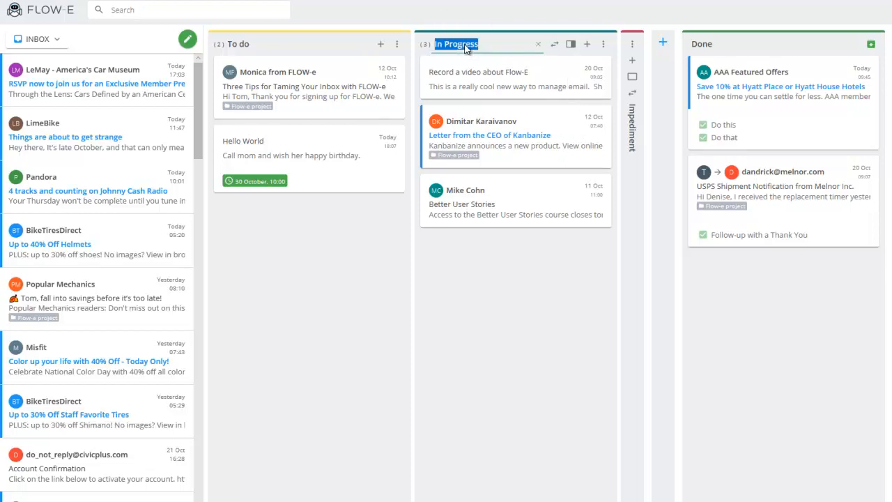
pyautogui.write('Doing')
pyautogui.press('Return')
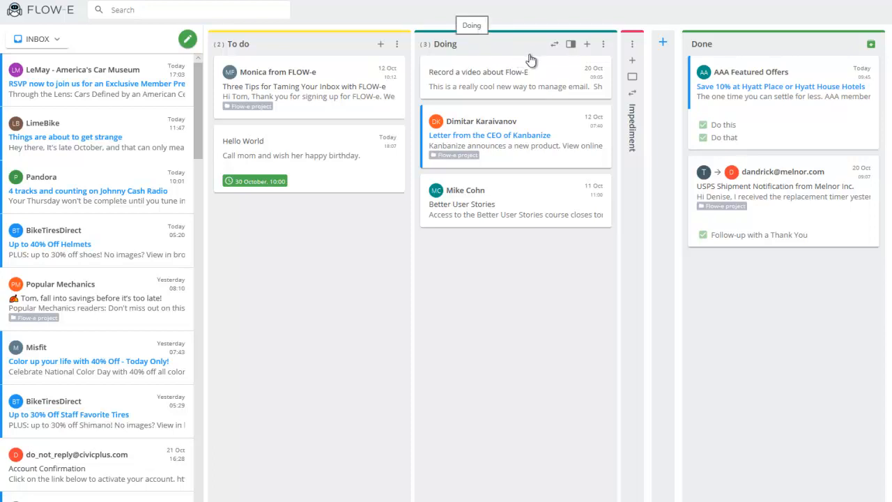
pyautogui.moveTo(554, 47)
pyautogui.mouseDown()
pyautogui.moveTo(494, 66)
pyautogui.moveTo(395, 55)
pyautogui.moveTo(340, 62)
pyautogui.moveTo(556, 53)
pyautogui.mouseUp()
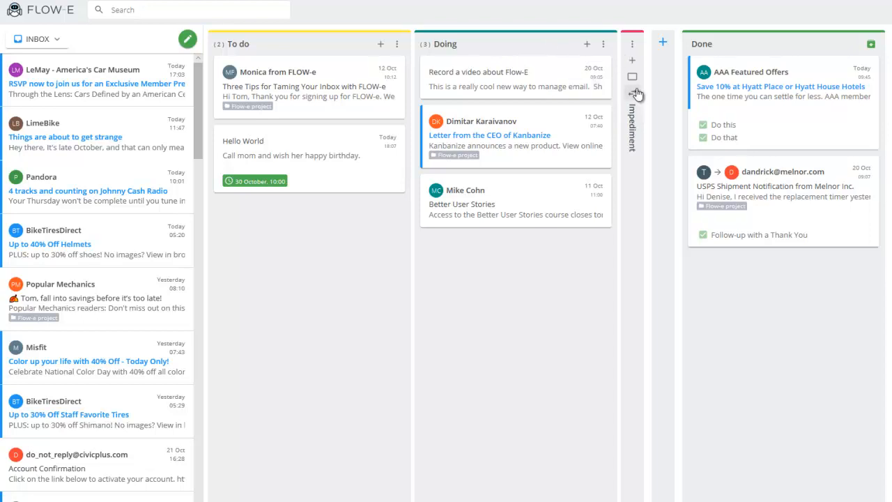
# - Add a new column between Impediment and Done and name it Urgent
pyautogui.click(662, 45)
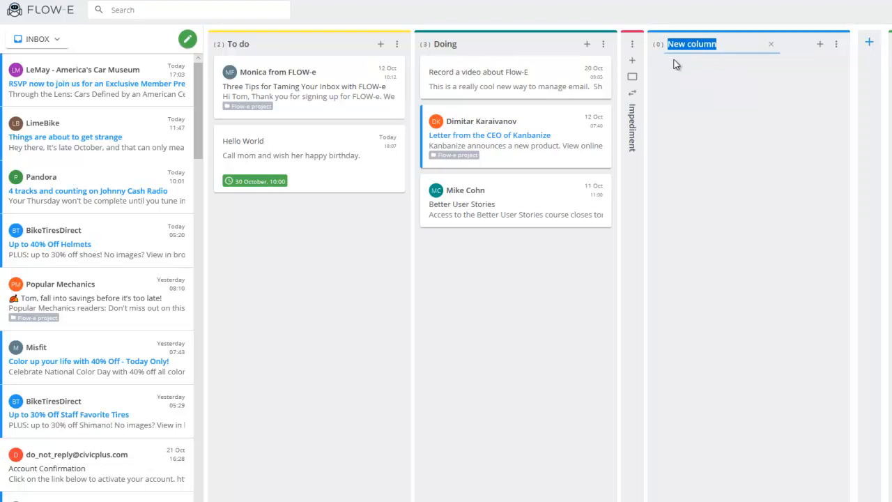
pyautogui.press('BackSpace')
pyautogui.write('Urgent')
pyautogui.press('Return')
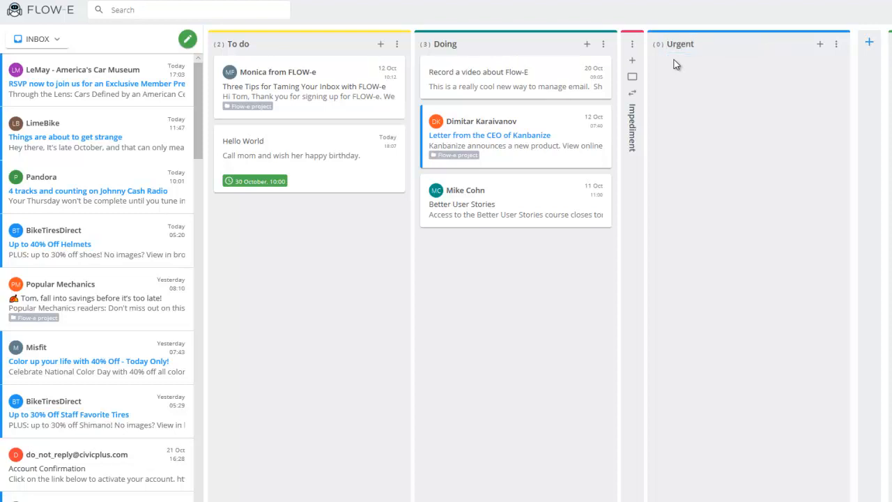
# - Change the color of the Urgent column to red-orange
pyautogui.moveTo(794, 45)
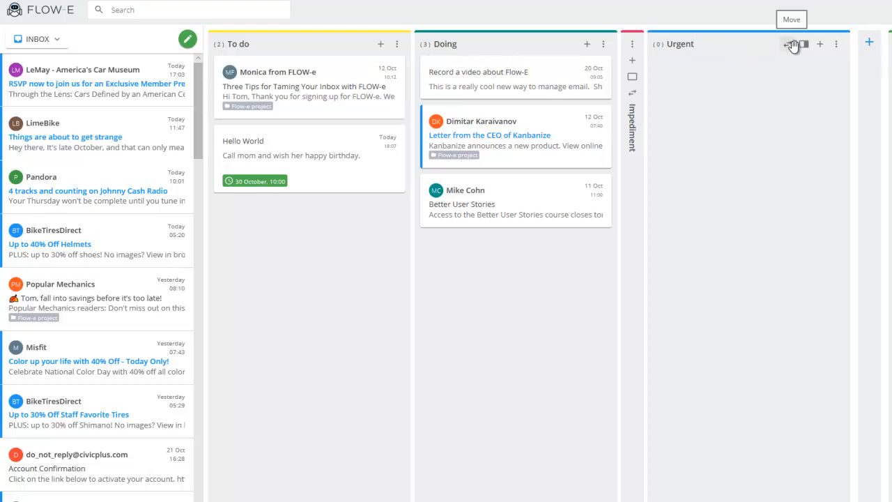
pyautogui.click(836, 46)
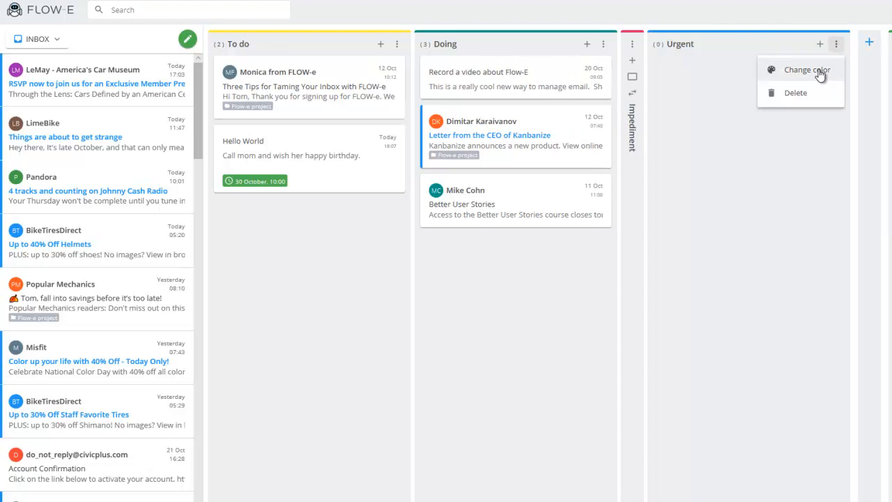
pyautogui.click(819, 70)
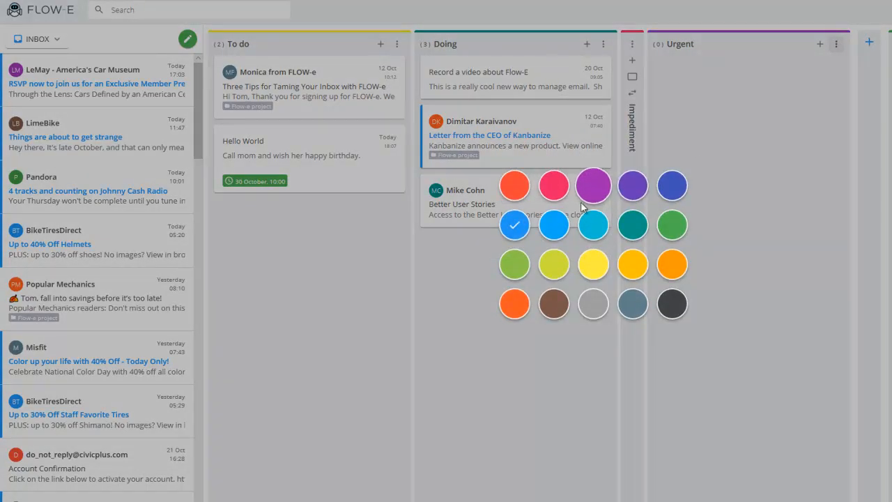
pyautogui.click(513, 189)
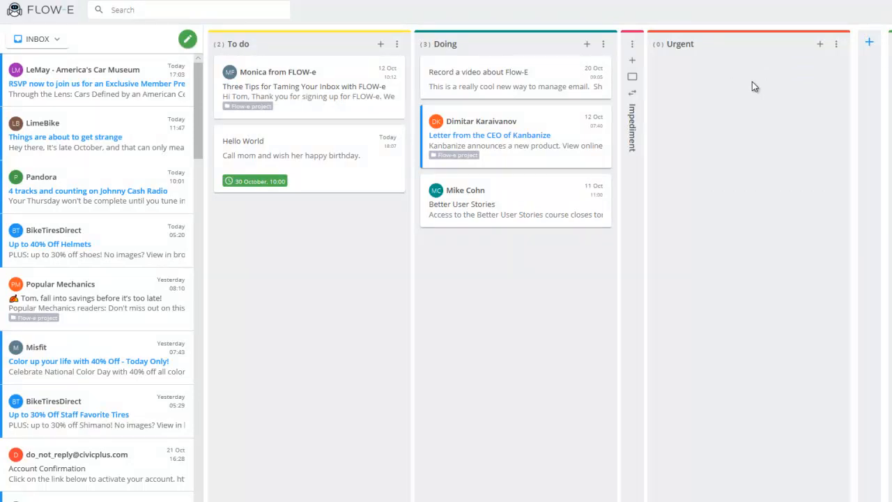
# - Collapse the Urgent column to a narrow strip and expand it again
pyautogui.moveTo(834, 50)
pyautogui.click(802, 46)
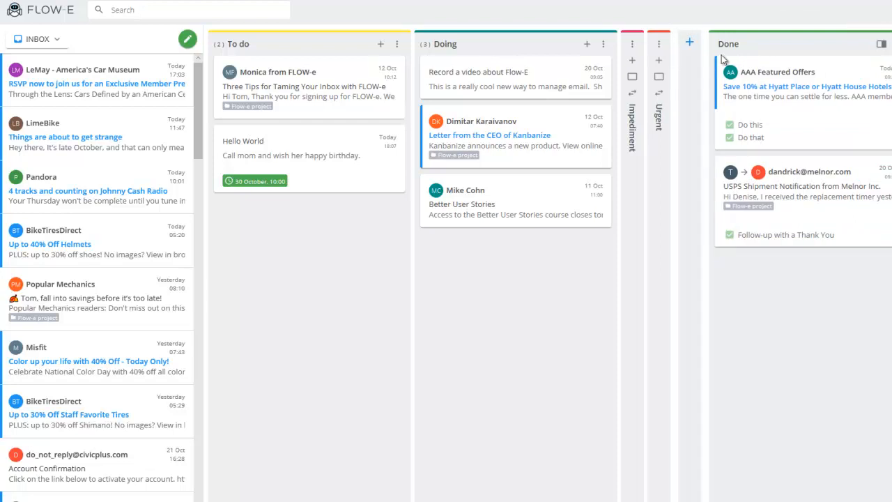
pyautogui.click(660, 78)
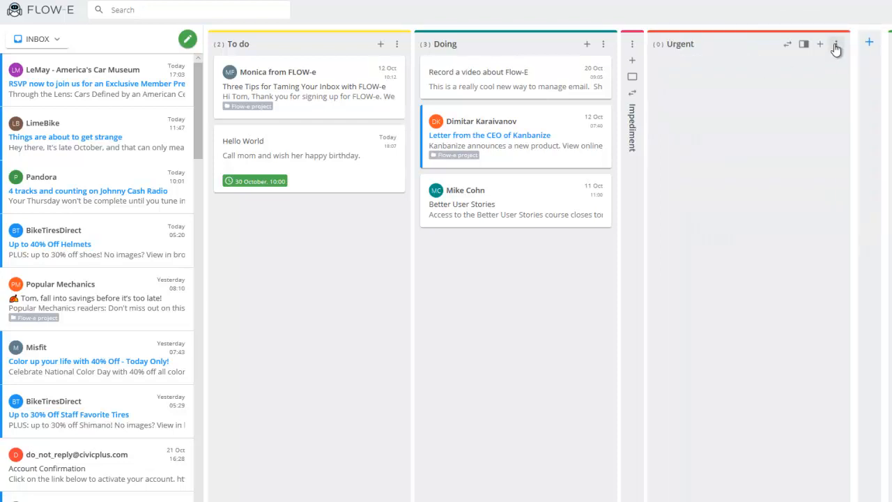
# - Delete the Urgent column from the board
pyautogui.click(837, 46)
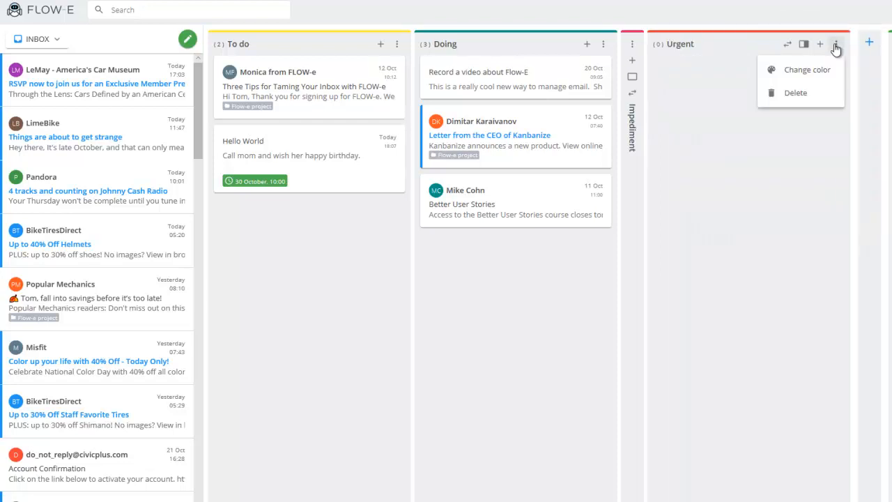
pyautogui.click(803, 93)
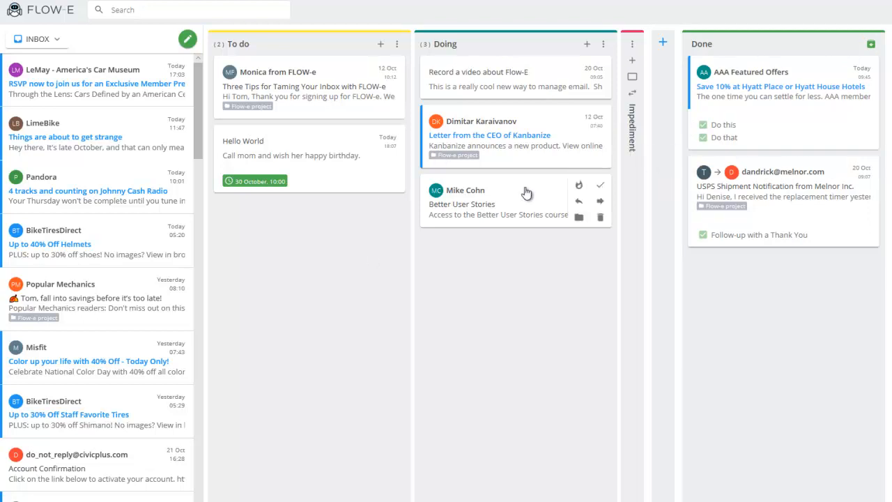
# - Start a new card in the To do column and title it "Mow the lawn"
pyautogui.moveTo(458, 134)
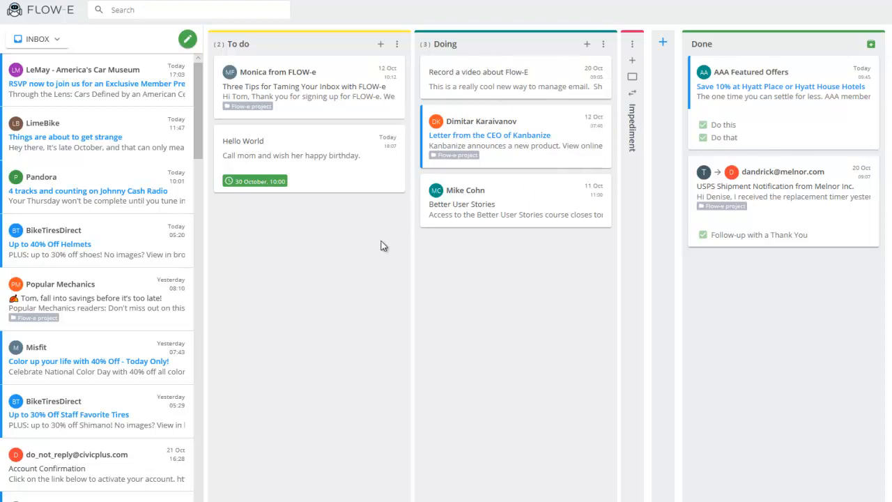
pyautogui.moveTo(265, 110)
pyautogui.click(381, 45)
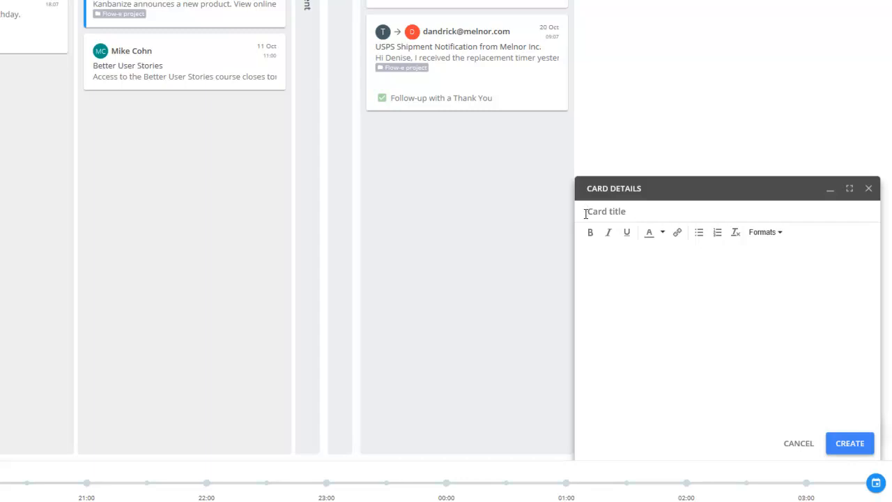
pyautogui.write('Mow the lawn')
# - Enter "Big weekend coming up!" as the card's description and create the card
pyautogui.click(610, 286)
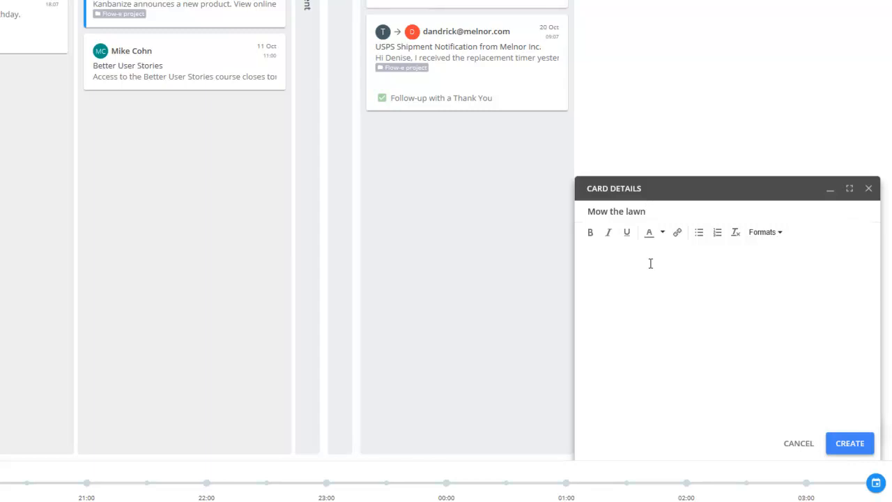
pyautogui.write('Big weekend coming.')
pyautogui.press('BackSpace')
pyautogui.write('up!')
pyautogui.click(850, 445)
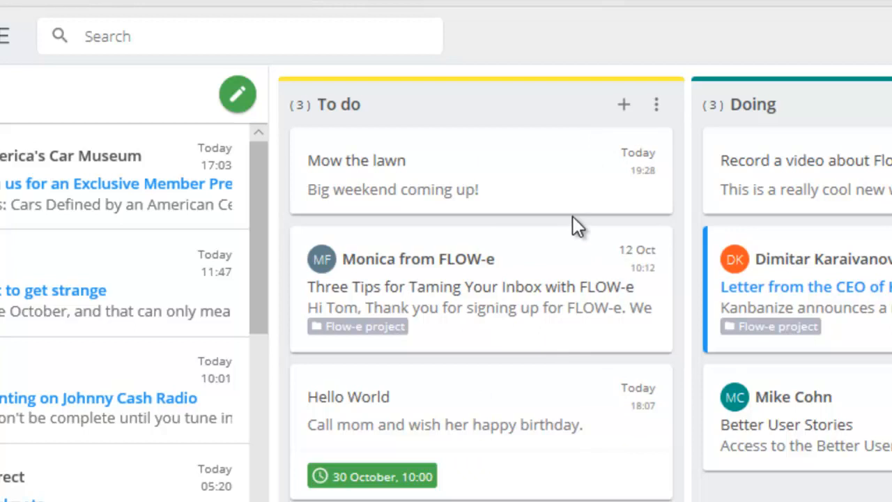
# - Set the "Mow the lawn" card's due date to This weekend (29 October, 10:00)
pyautogui.moveTo(597, 183)
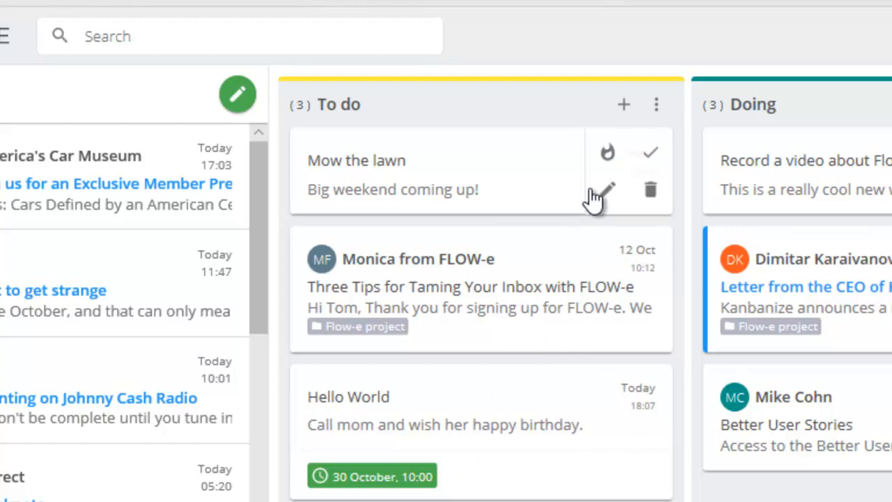
pyautogui.click(608, 156)
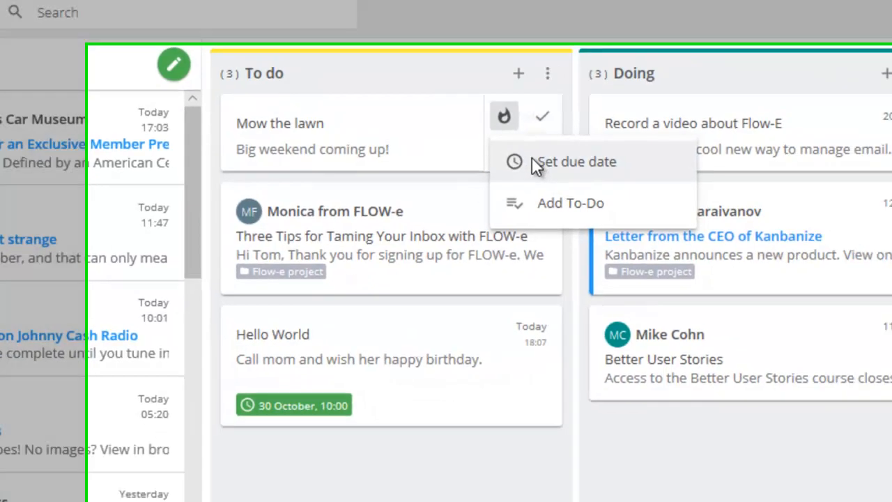
pyautogui.click(645, 202)
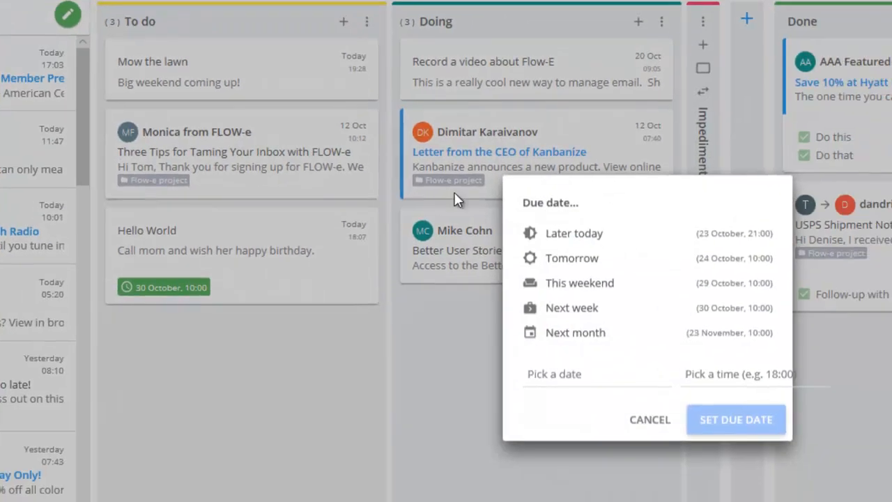
pyautogui.click(590, 286)
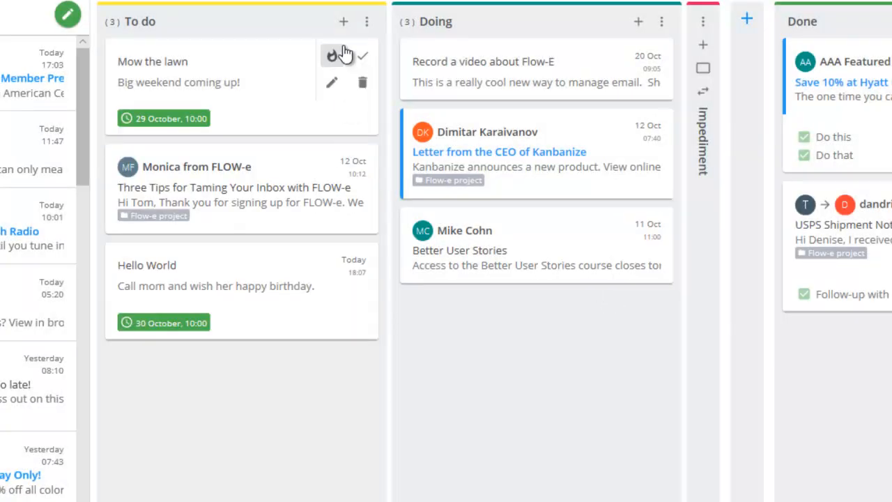
# - Add the to-do item "Buy a mower" to the "Mow the lawn" card
pyautogui.moveTo(361, 62)
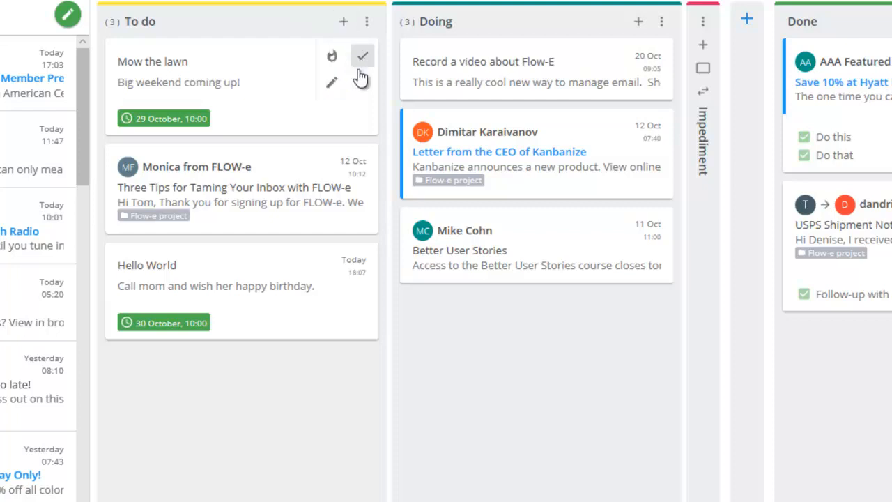
pyautogui.click(339, 63)
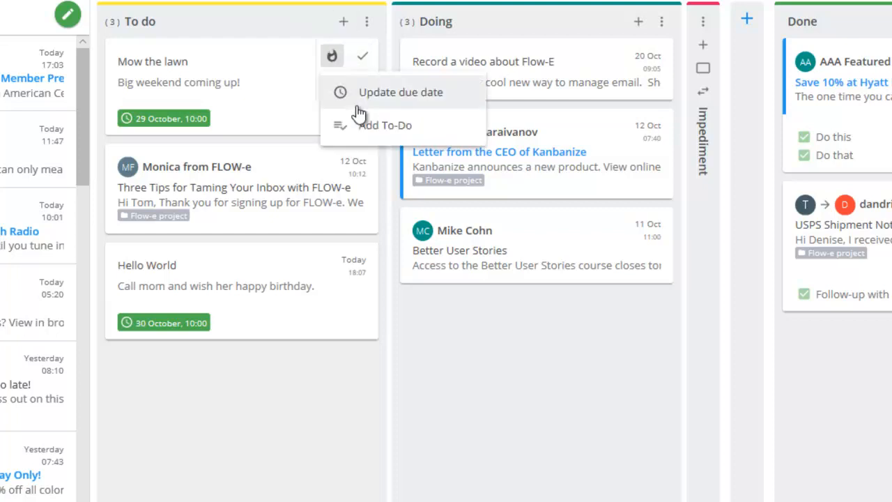
pyautogui.click(366, 126)
pyautogui.write('Buy a ma')
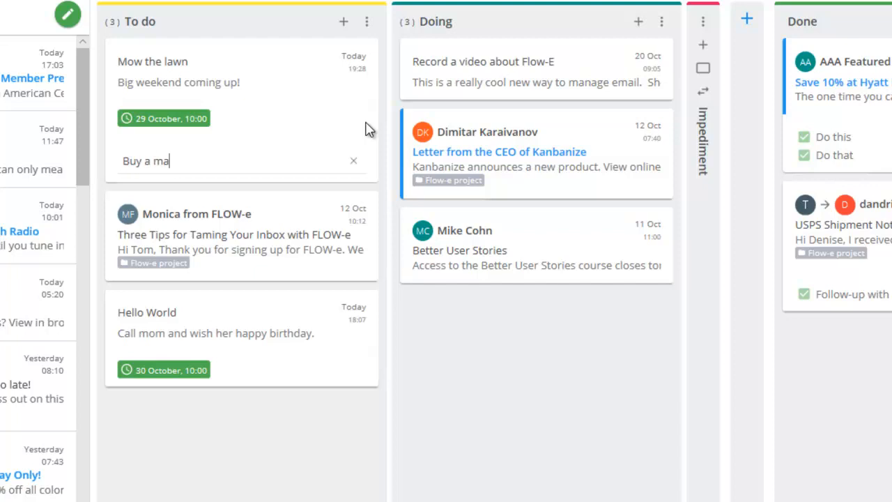
pyautogui.press('BackSpace')
pyautogui.write('ower')
pyautogui.press('Return')
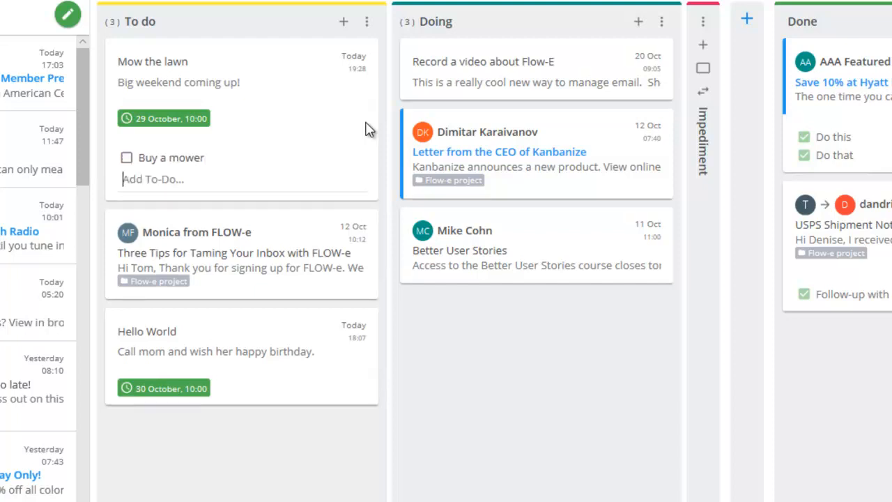
# - Add "Get gas" as a second to-do item on the card and finish the to-do entry
pyautogui.write('Get gas')
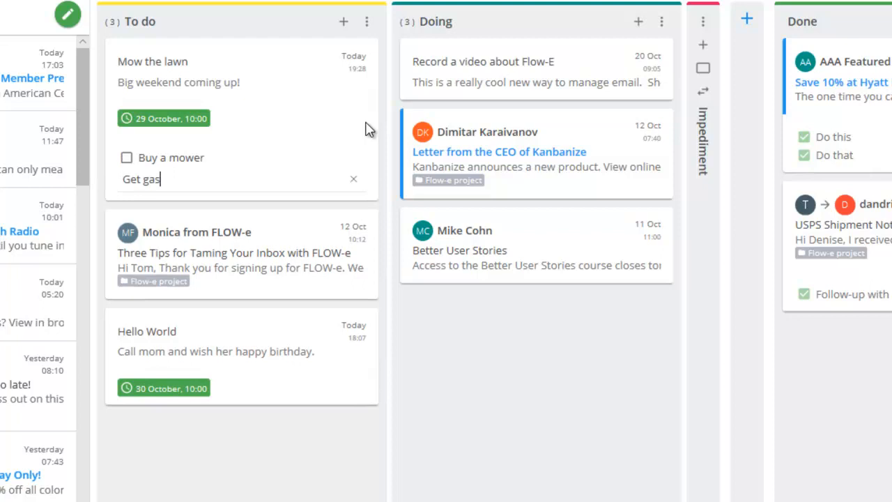
pyautogui.press('Return')
pyautogui.click(218, 482)
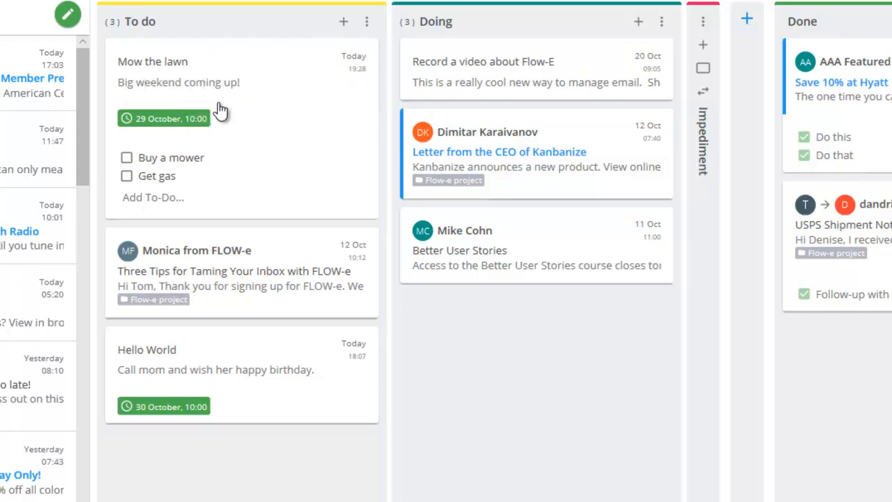
# - Edit the "Mow the lawn" card, adding "Hurry up!" below its existing description, and save the update
pyautogui.moveTo(255, 93)
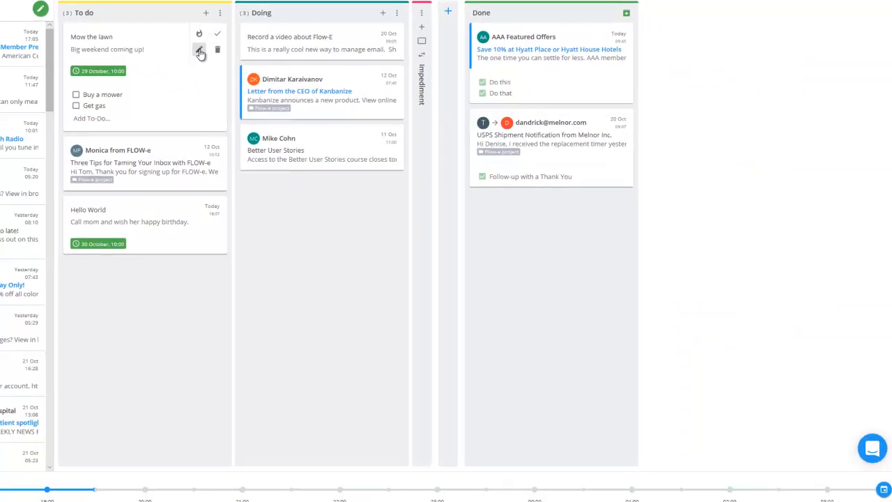
pyautogui.click(332, 82)
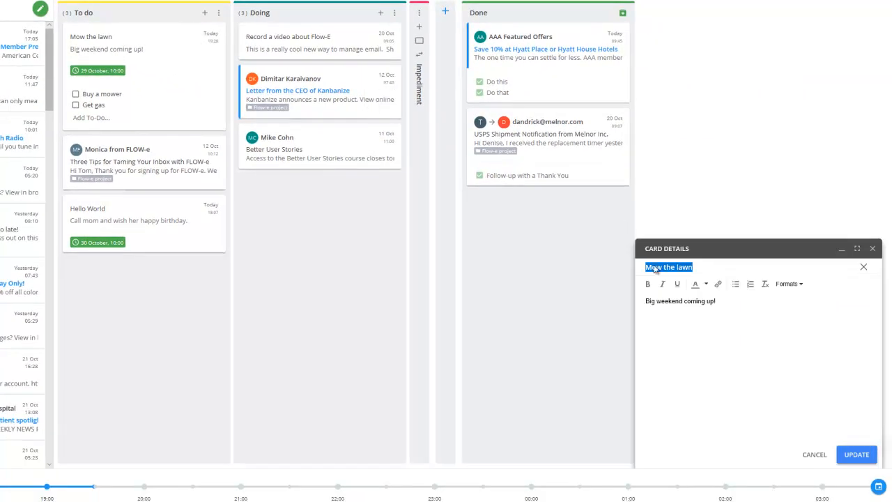
pyautogui.click(738, 307)
pyautogui.write('Hur')
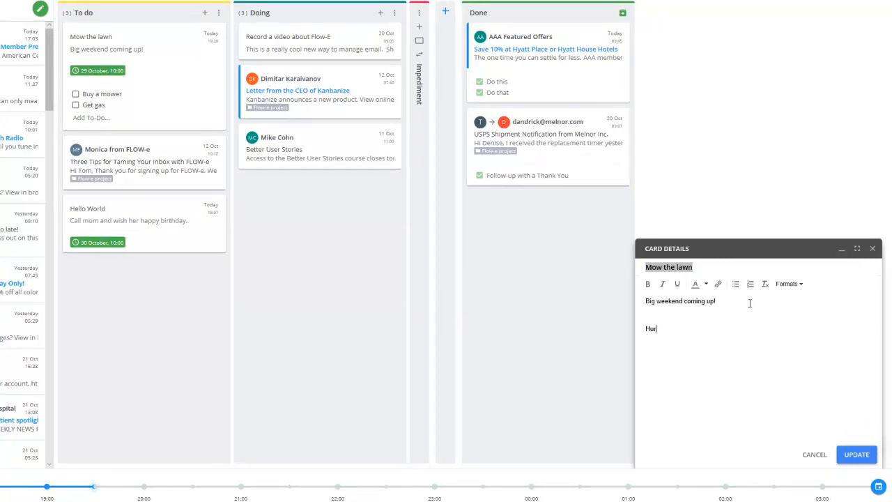
pyautogui.write('ry up!')
pyautogui.press('Return')
pyautogui.click(856, 454)
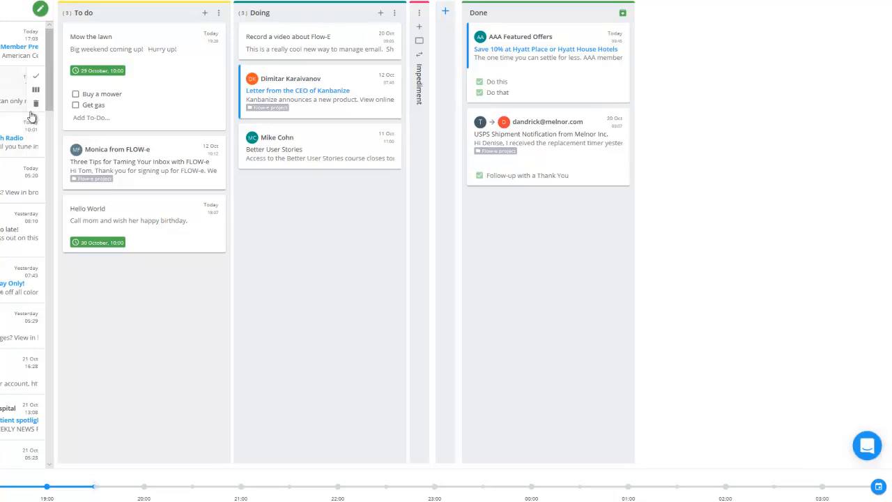
# - Check off "Buy a mower" and "Get gas", and mark the "Mow the lawn" card as done
pyautogui.moveTo(187, 55)
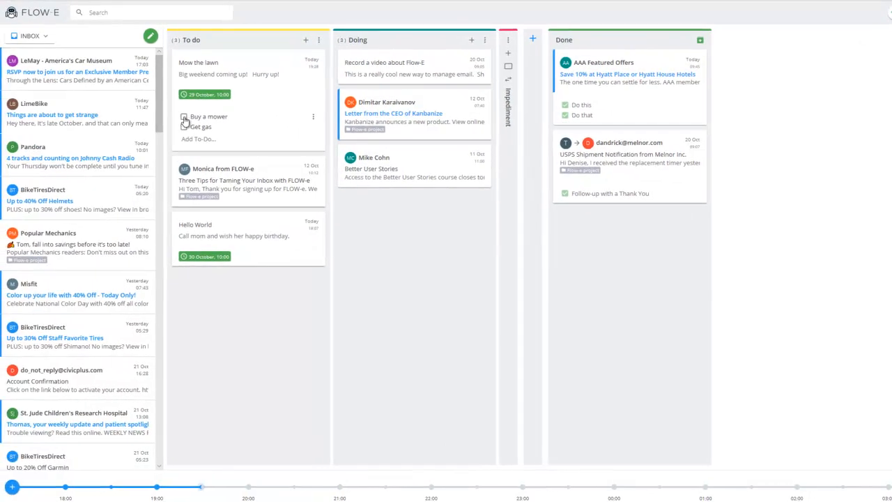
pyautogui.click(185, 117)
pyautogui.click(185, 128)
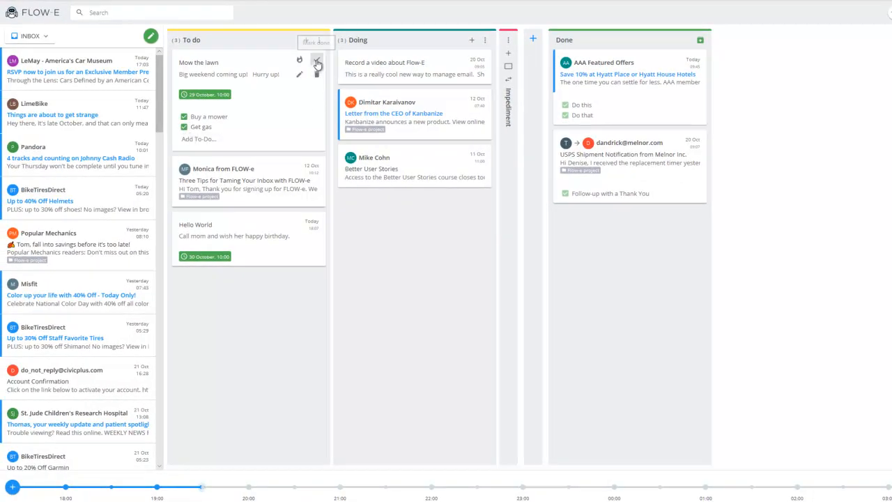
pyautogui.click(317, 63)
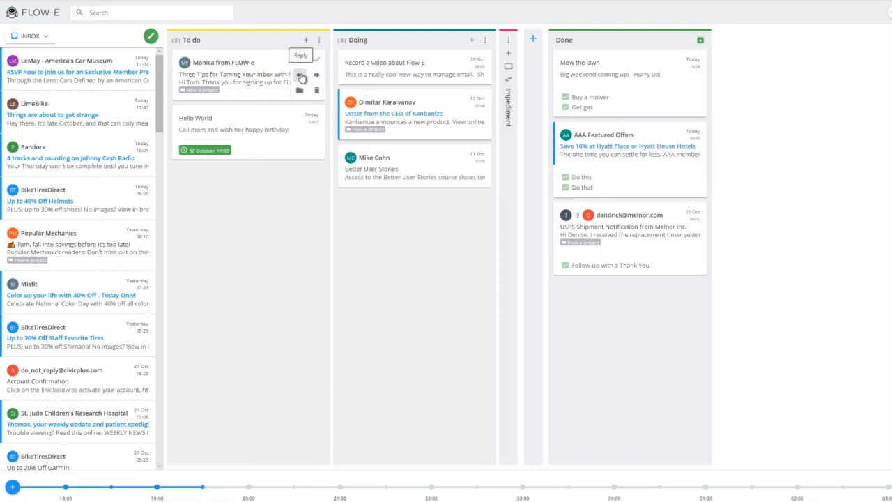
# - Send the reply "Thanks for your help" to the "Three Tips for Taming Your Inbox with FLOW-e" email and mark its card as done
pyautogui.click(299, 76)
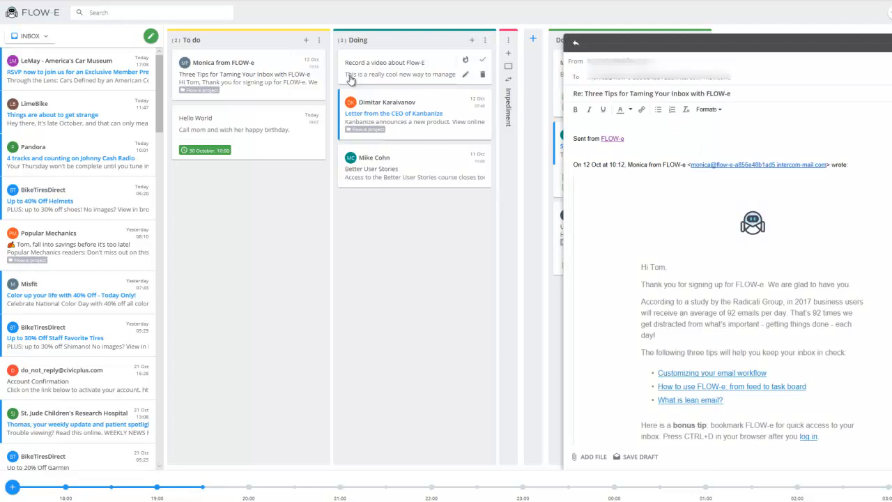
pyautogui.write('Thanks for your help')
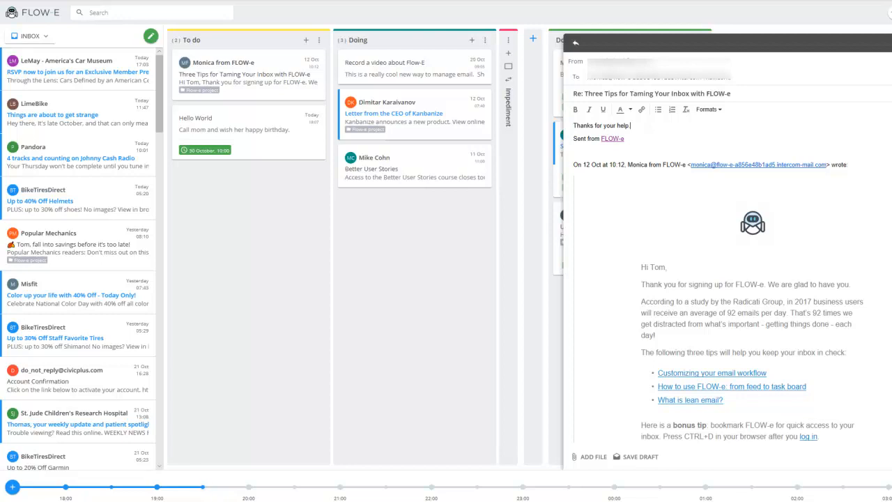
pyautogui.click(889, 457)
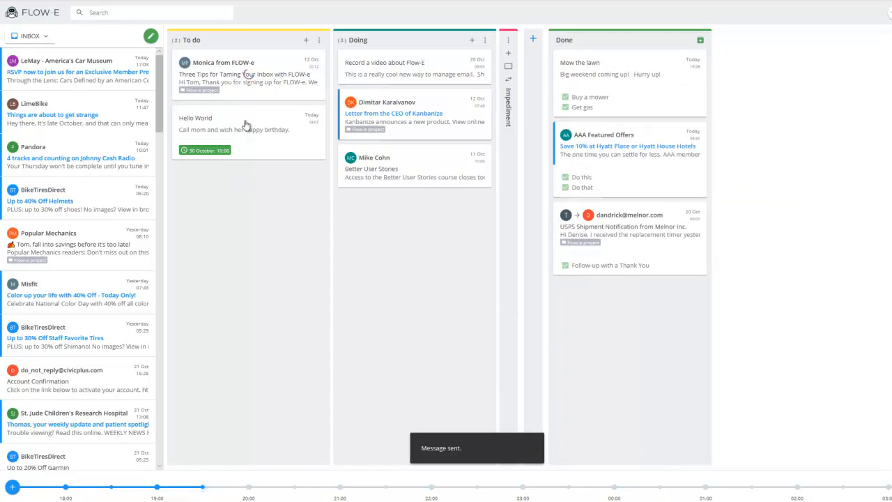
pyautogui.click(249, 95)
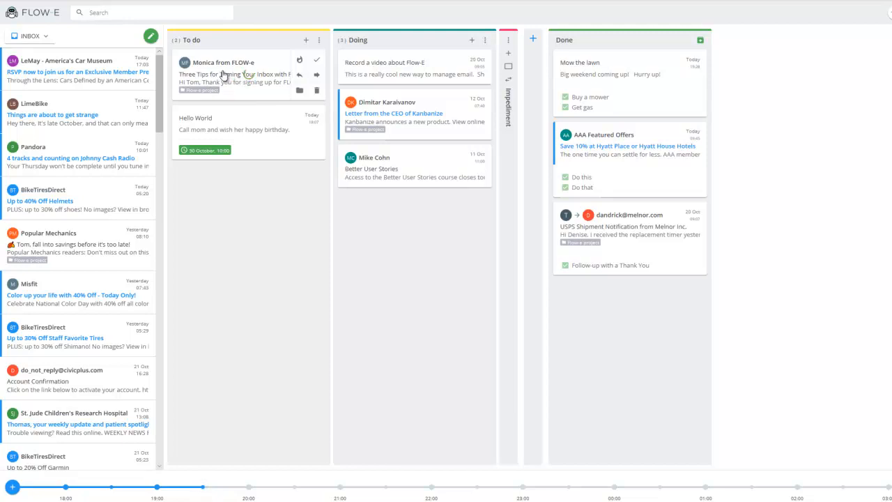
pyautogui.click(317, 63)
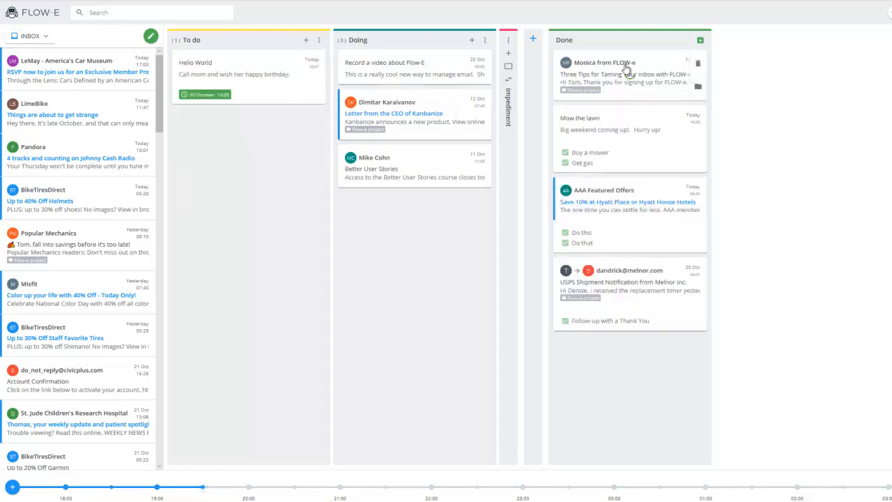